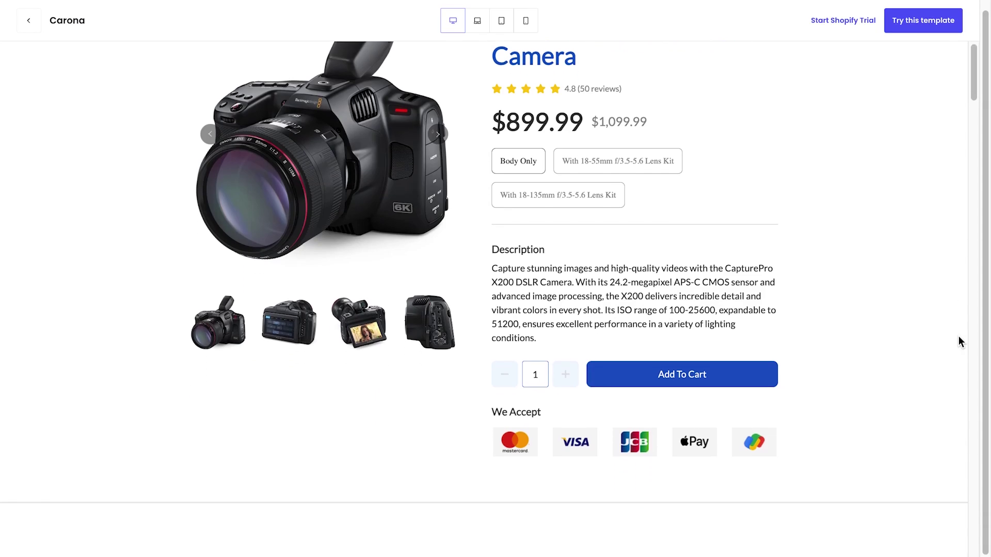
Create a new blank Product page from the PageFly pages list.
scroll(958, 336, "down", 10)
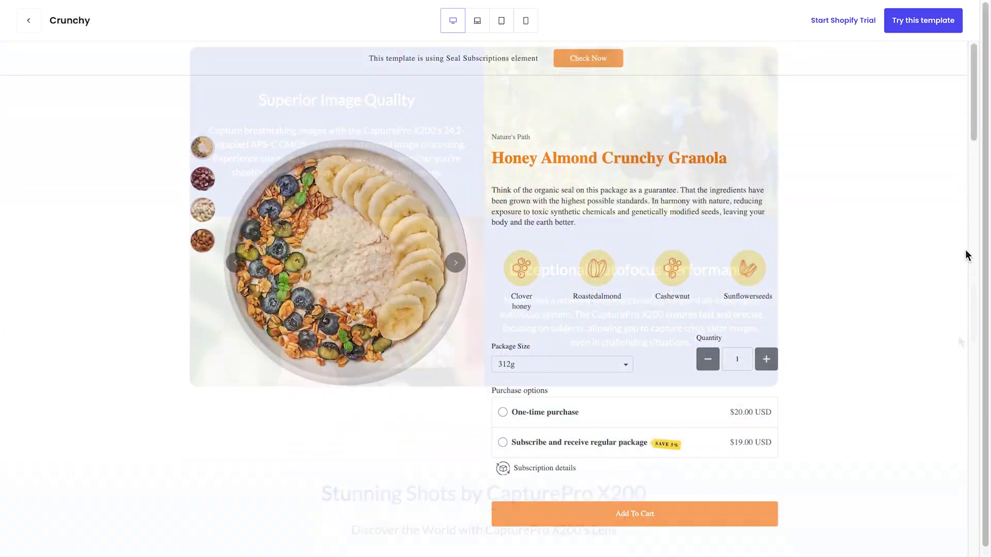
scroll(965, 249, "down", 15)
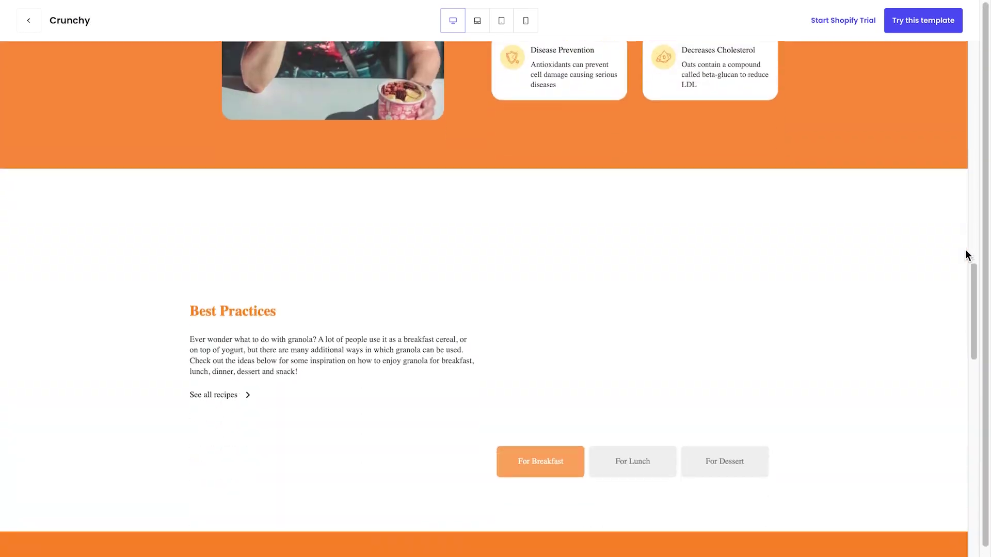
scroll(965, 249, "down", 15)
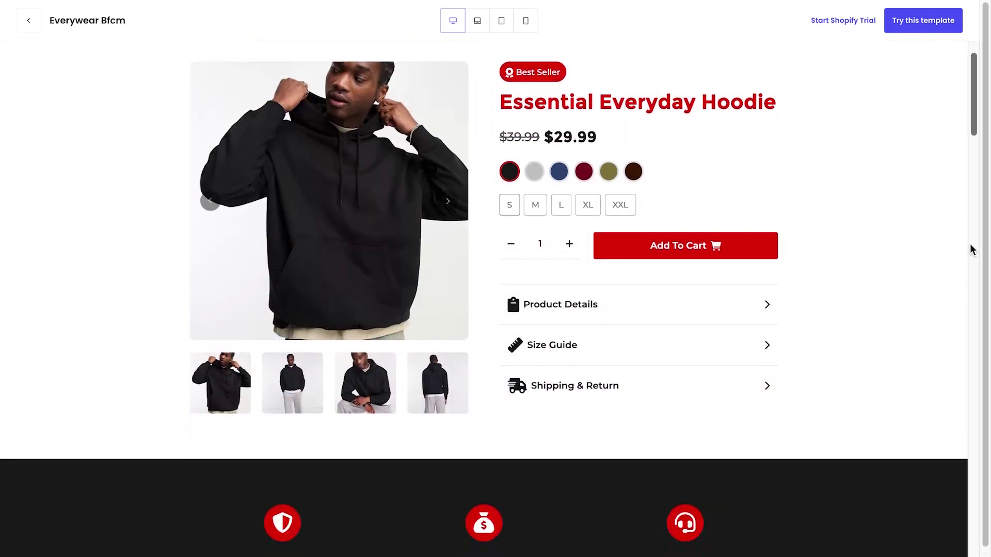
scroll(970, 249, "down", 20)
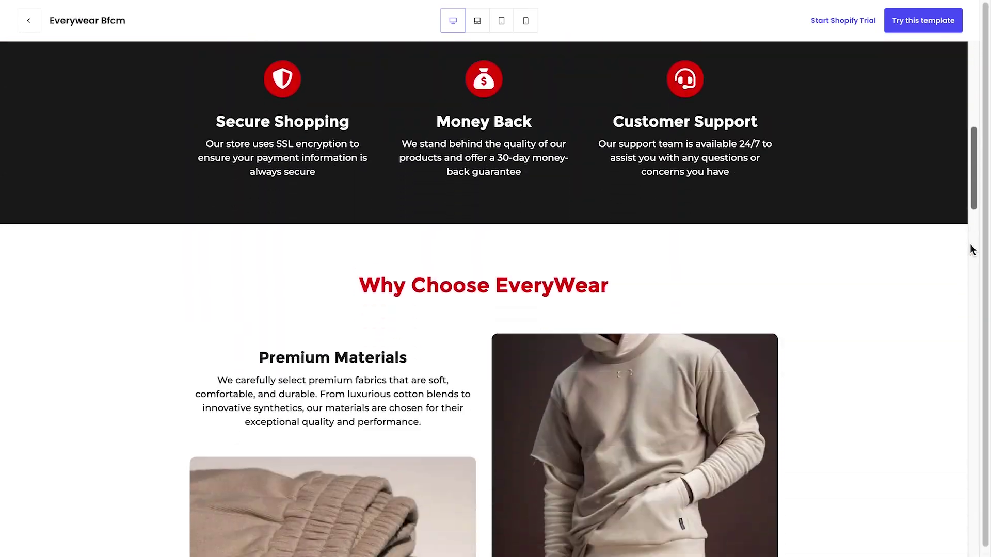
scroll(970, 250, "down", 8)
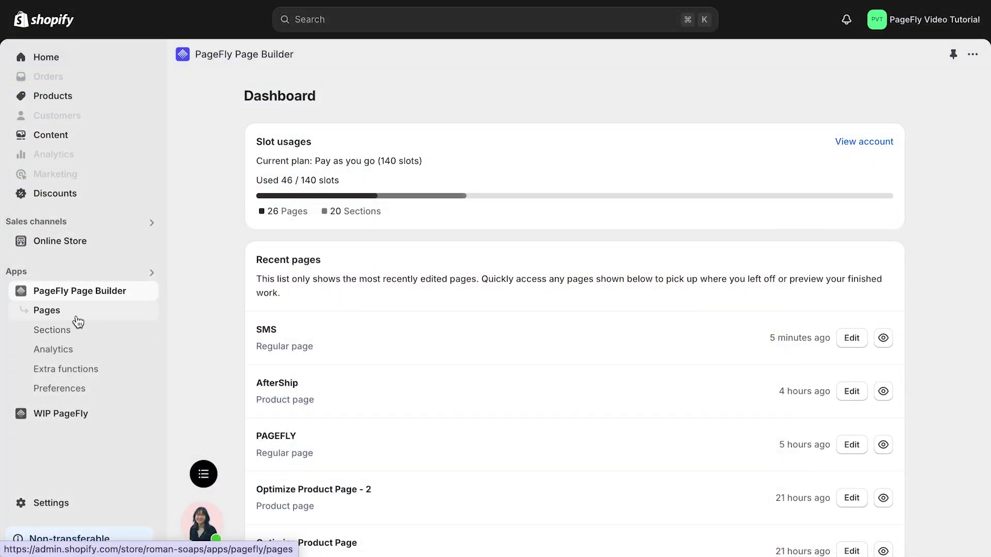
left_click(78, 321)
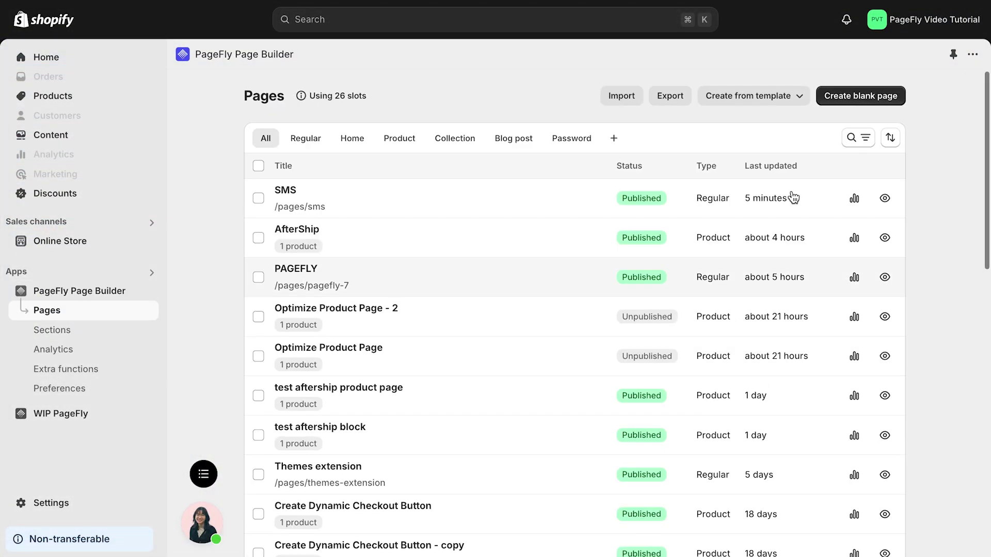
left_click(860, 95)
left_click(867, 170)
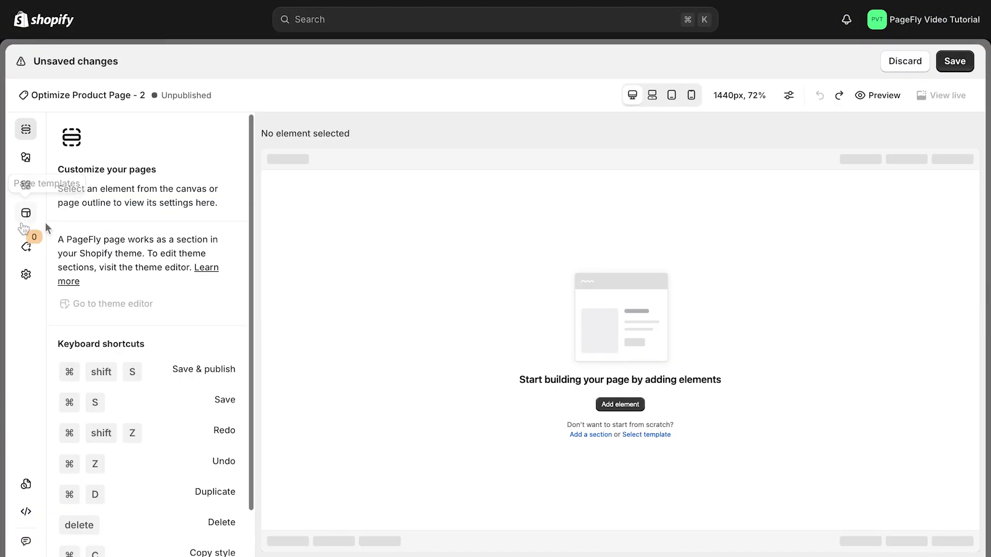
Filter templates to Product page and replace the page content with the Molken Whey template.
left_click(28, 213)
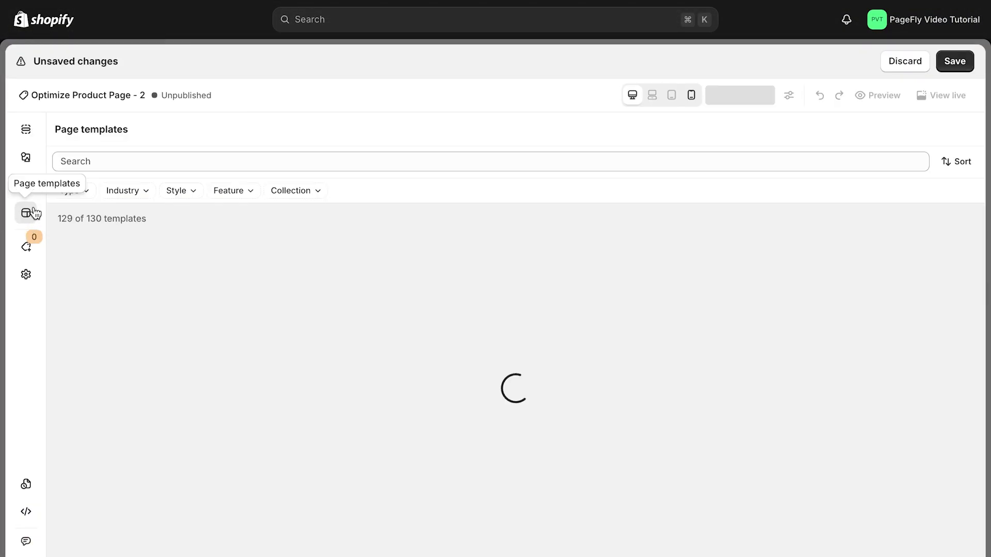
left_click(77, 191)
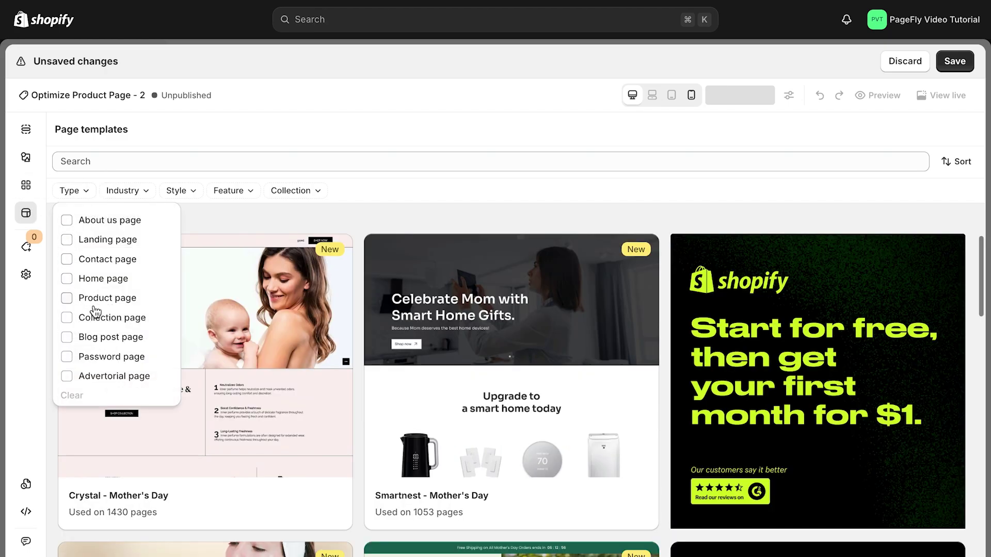
left_click(93, 303)
left_click(482, 188)
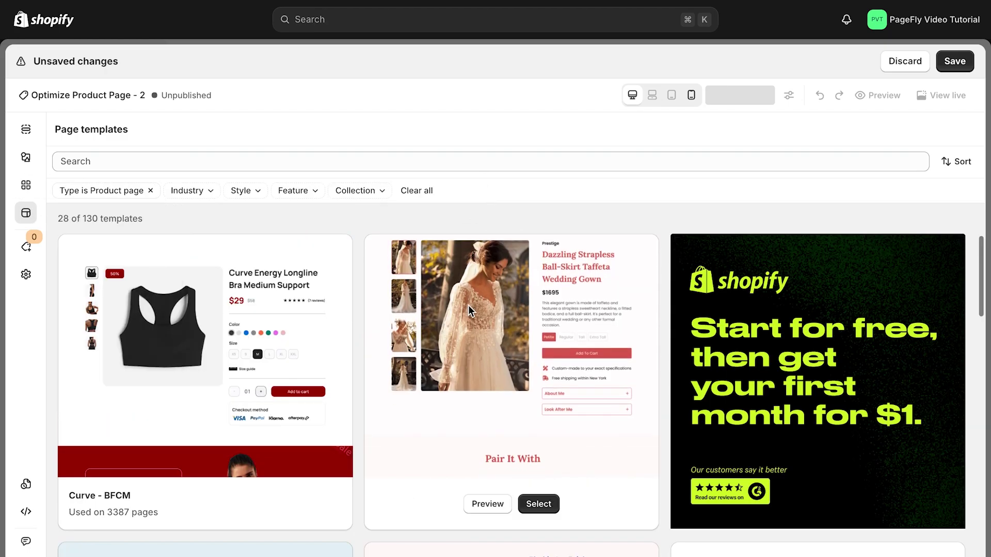
scroll(509, 352, "down", 3)
scroll(506, 352, "down", 10)
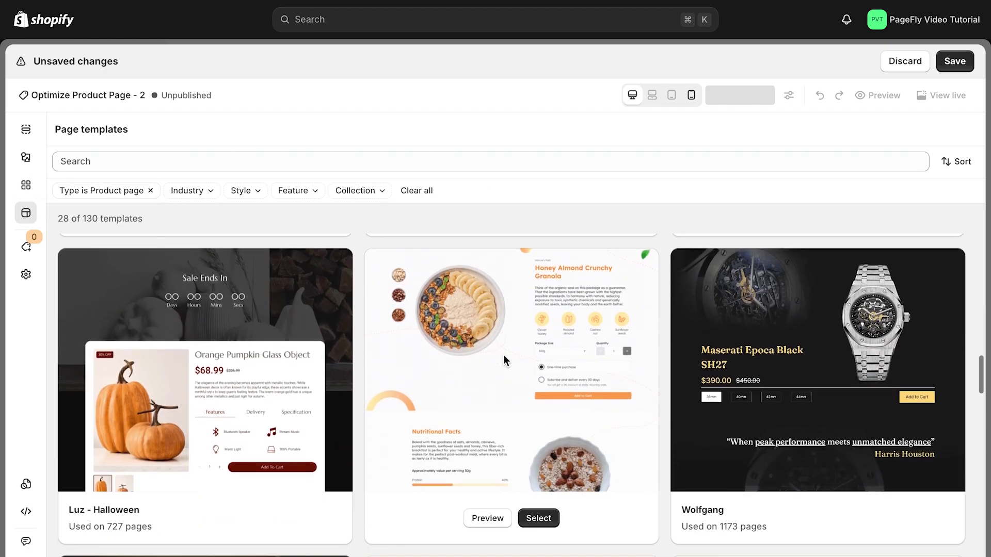
scroll(503, 355, "down", 10)
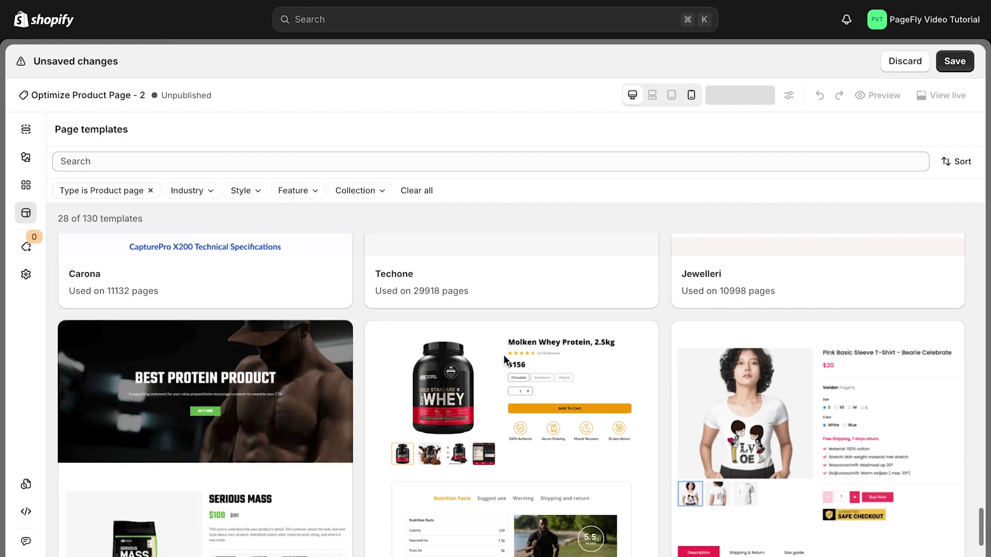
scroll(503, 355, "down", 1)
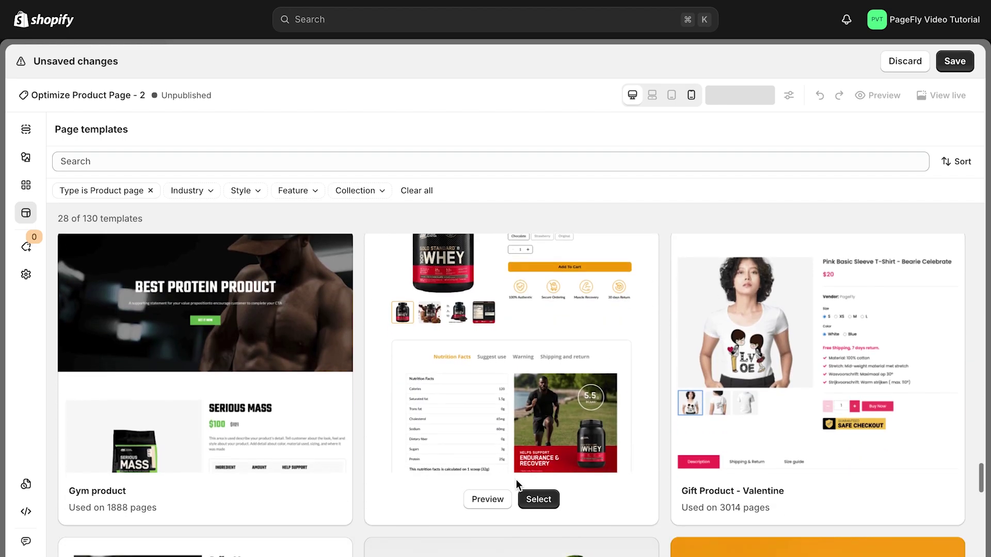
left_click(546, 502)
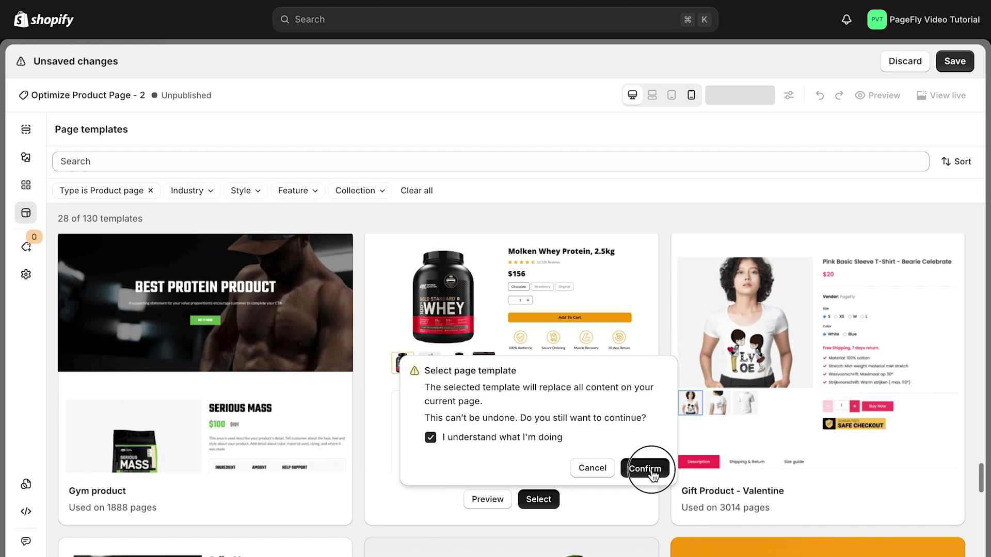
left_click(651, 469)
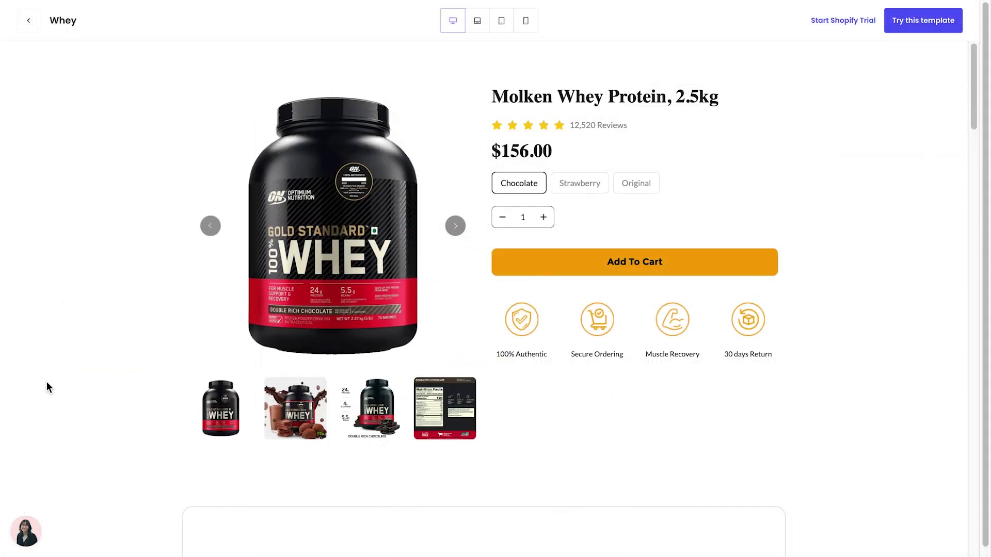
scroll(46, 383, "down", 12)
scroll(47, 382, "down", 15)
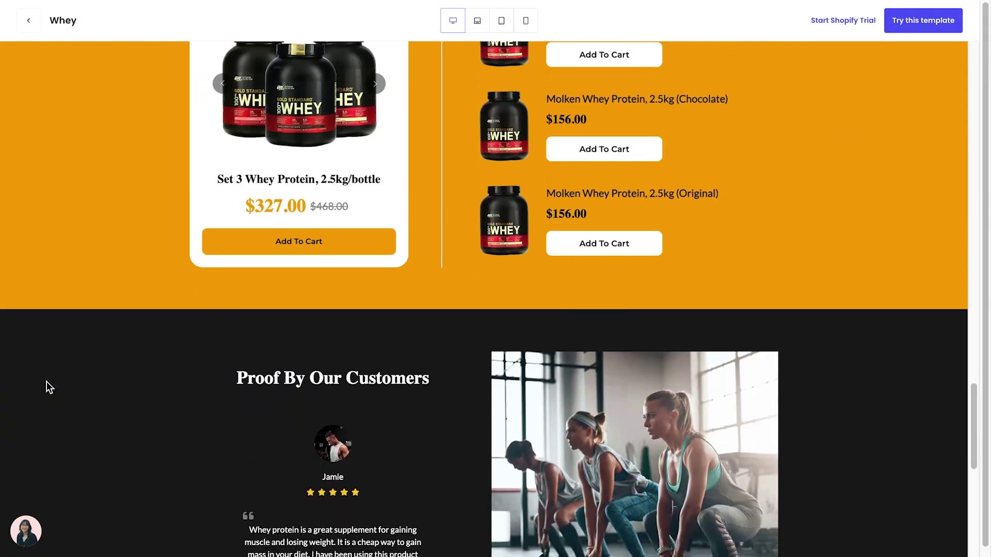
scroll(47, 387, "down", 8)
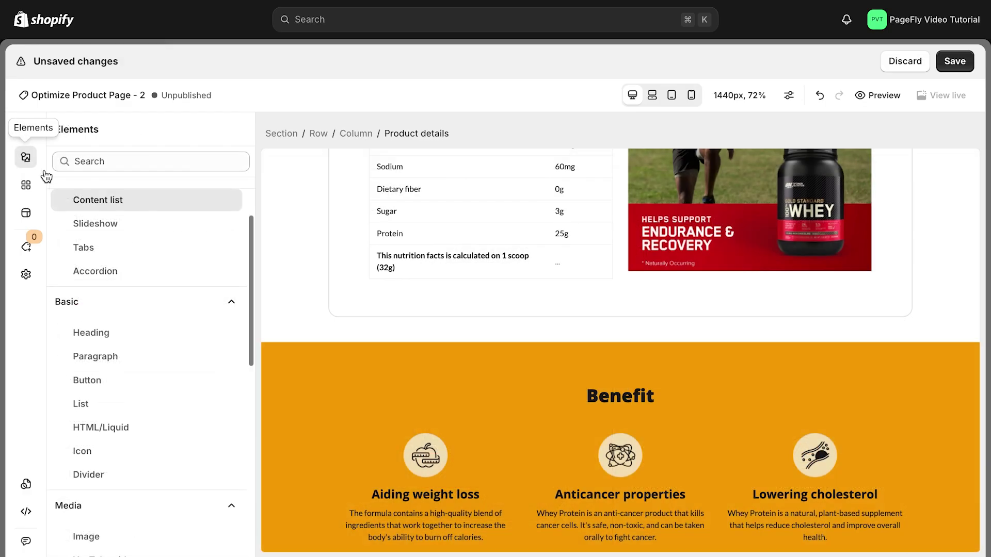
scroll(122, 255, "up", 2)
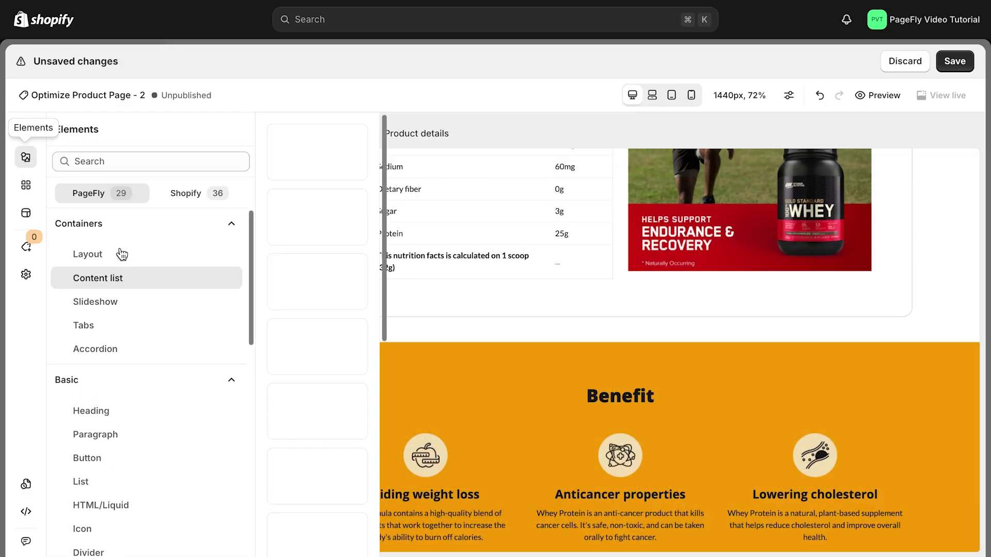
Drag a Product details layout from the Shopify elements onto the page canvas.
left_click(198, 194)
left_click(154, 279)
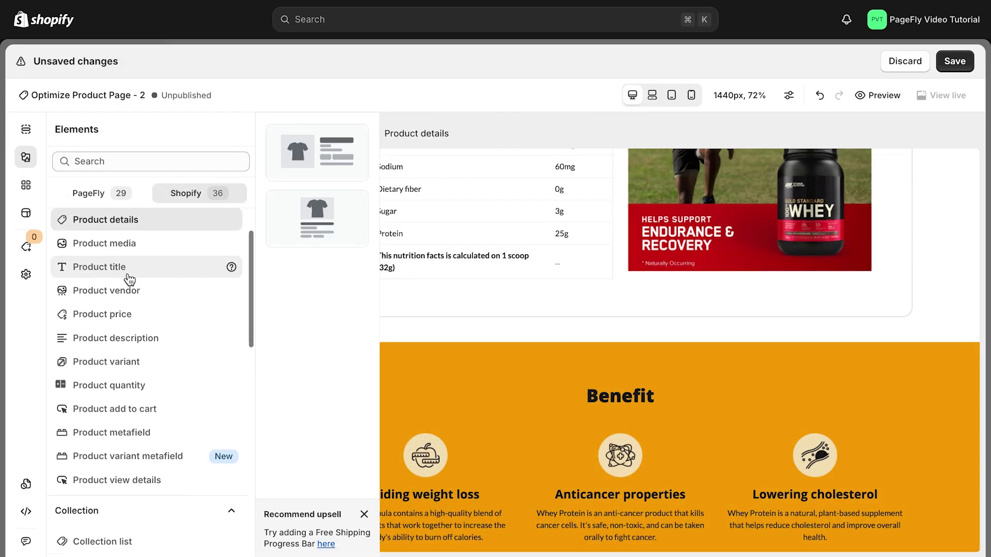
left_click_drag(320, 149, 450, 353)
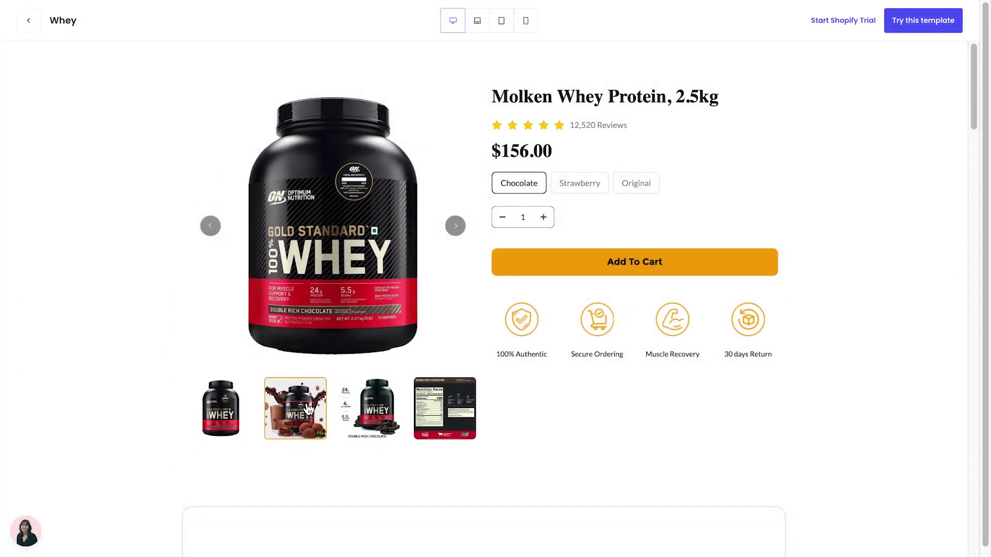
Browse the Page settings options, then select the product title.
scroll(486, 450, "down", 20)
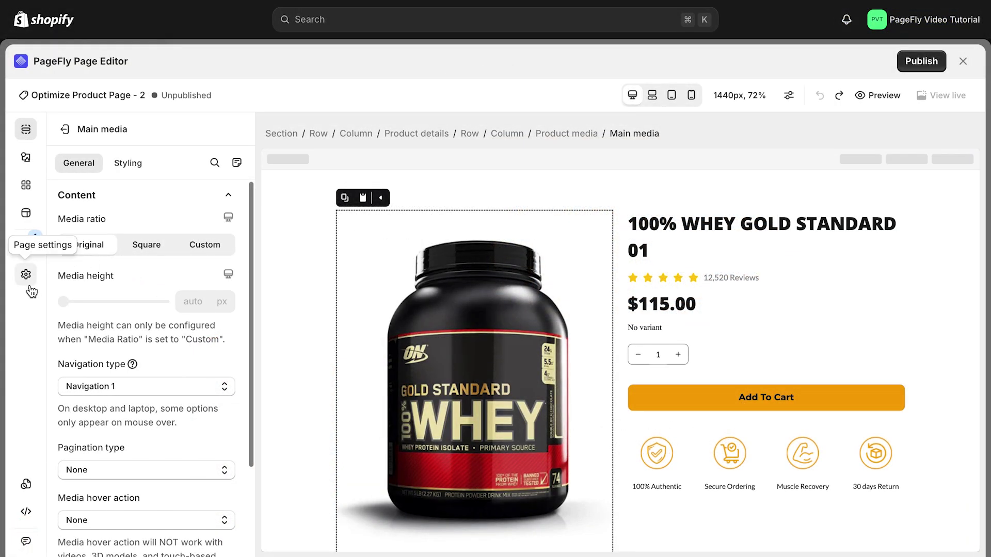
left_click(26, 275)
scroll(155, 415, "down", 3)
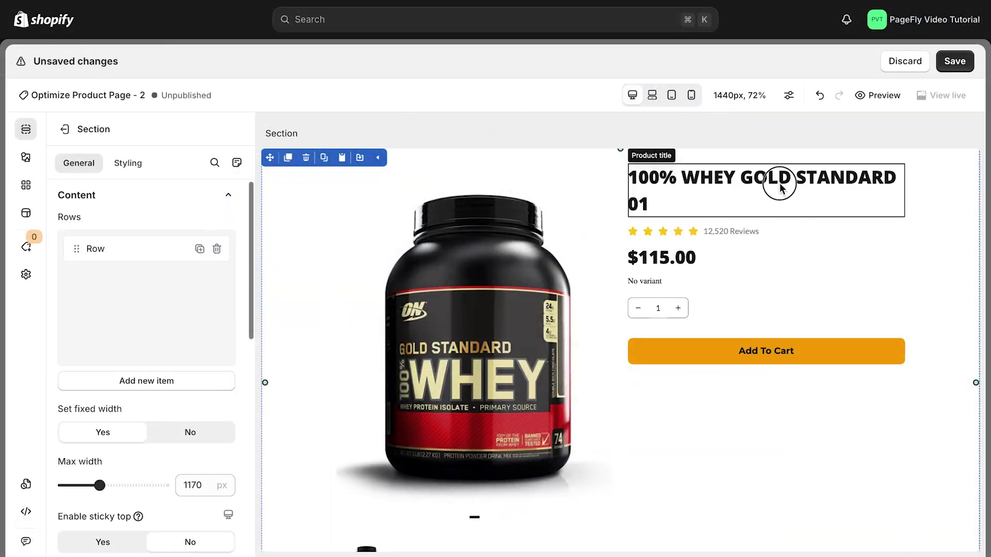
left_click(780, 186)
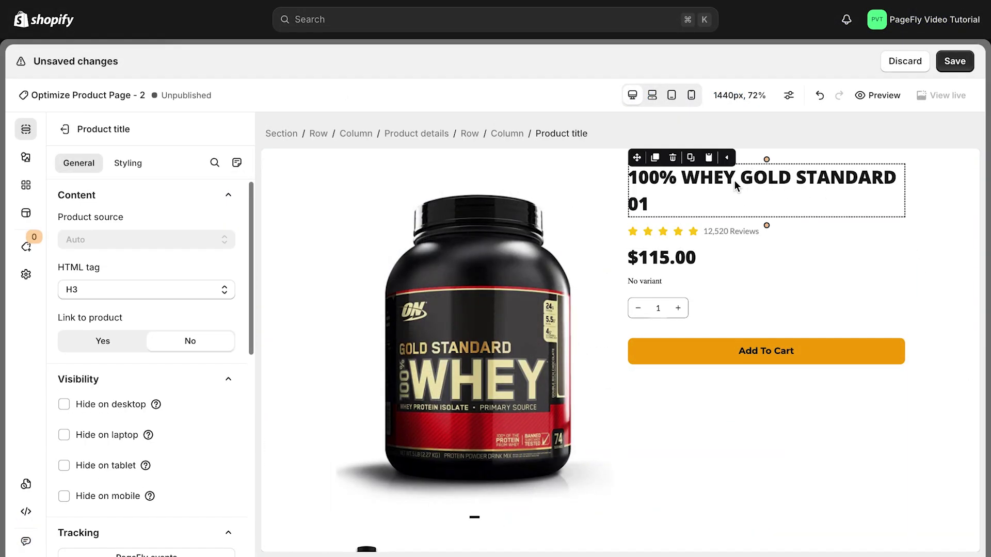
Change the product title's HTML tag from H3 to H1 and show PageFly's elements.
left_click(185, 290)
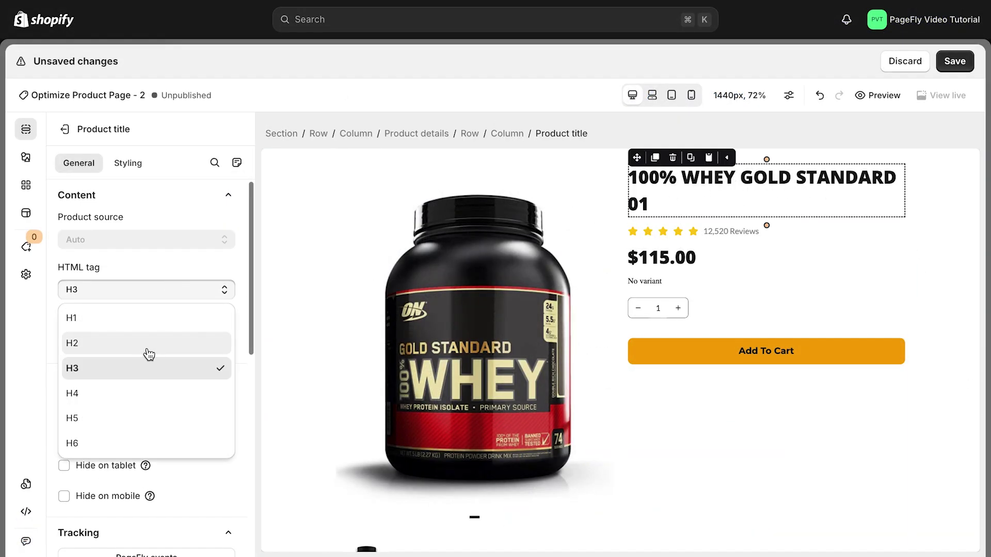
left_click(141, 317)
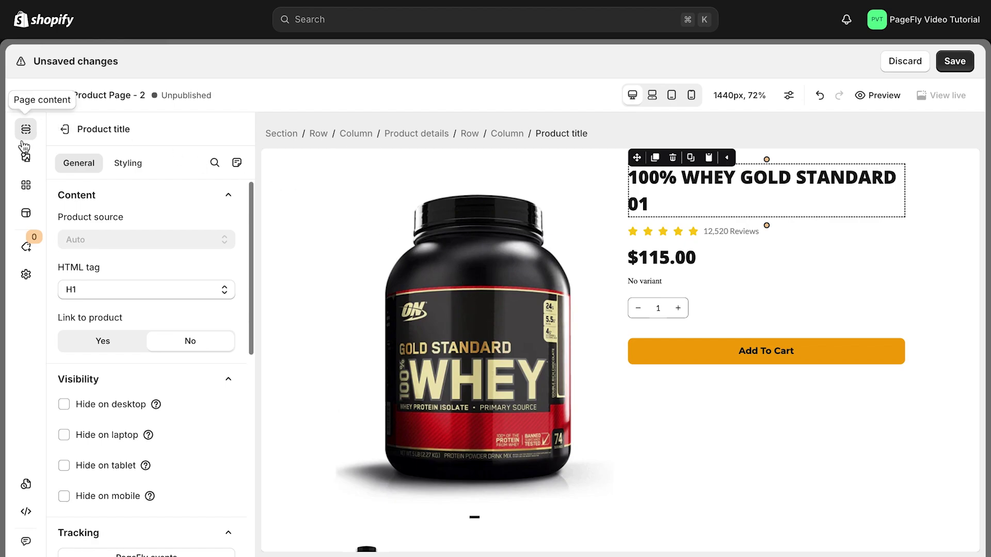
left_click(26, 162)
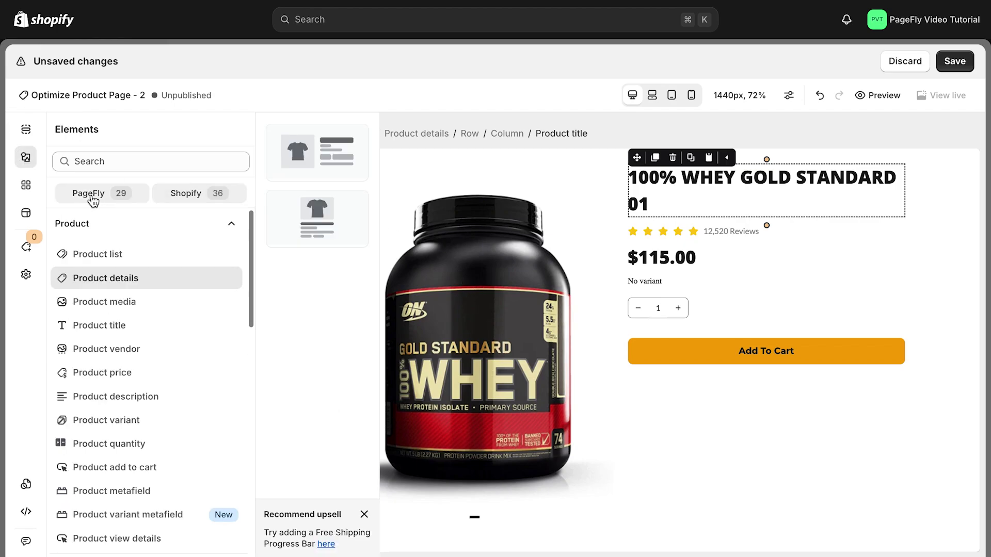
left_click(121, 195)
scroll(139, 297, "down", 3)
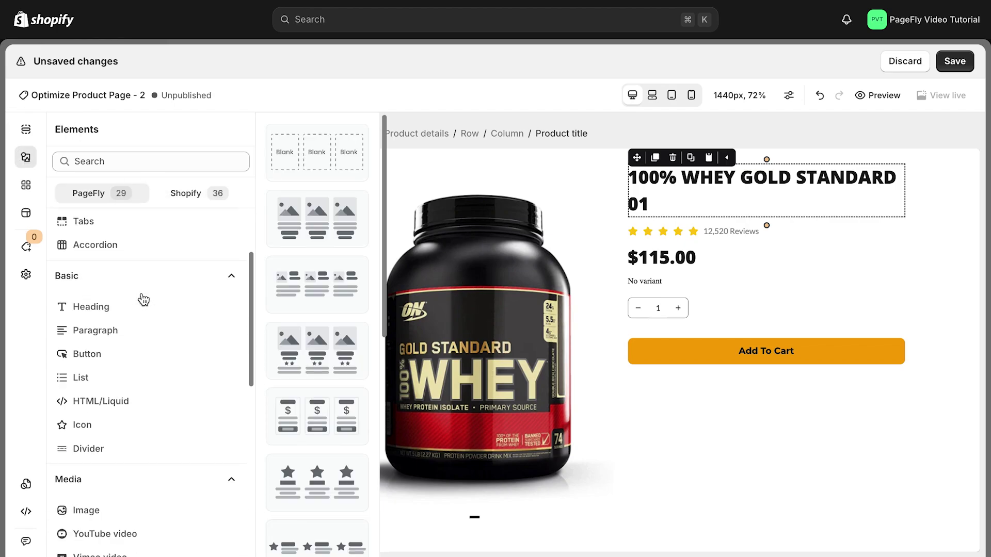
Add a List above Add To Cart with items Sample 1 and Sample 2 in bold.
scroll(155, 296, "down", 2)
left_click_drag(298, 244, 690, 334)
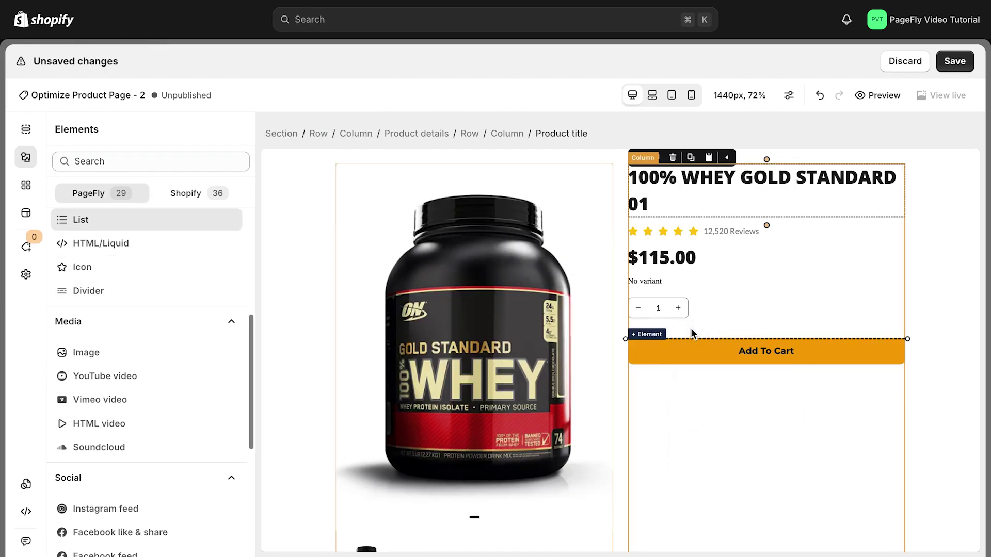
left_click(686, 349)
scroll(131, 428, "down", 2)
left_click(132, 429)
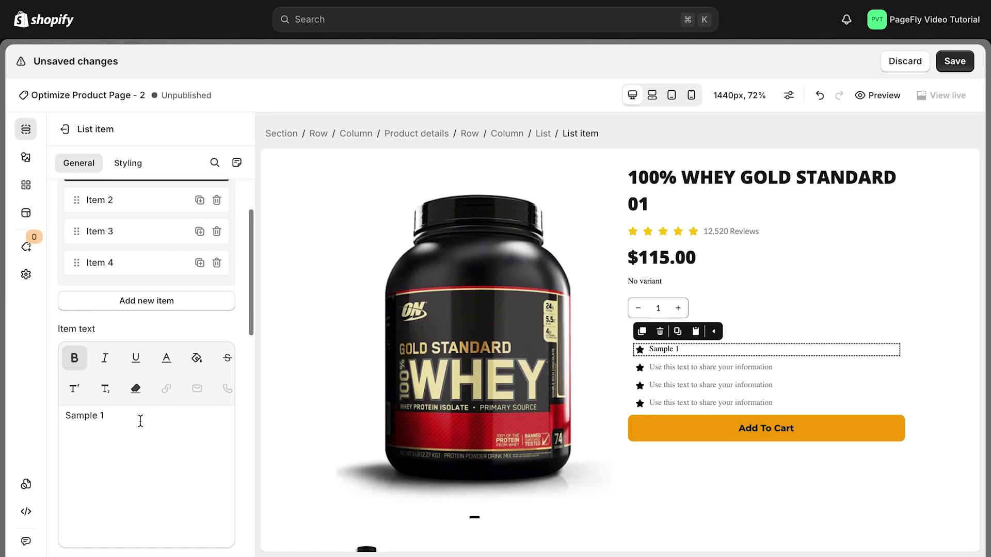
left_click(736, 341)
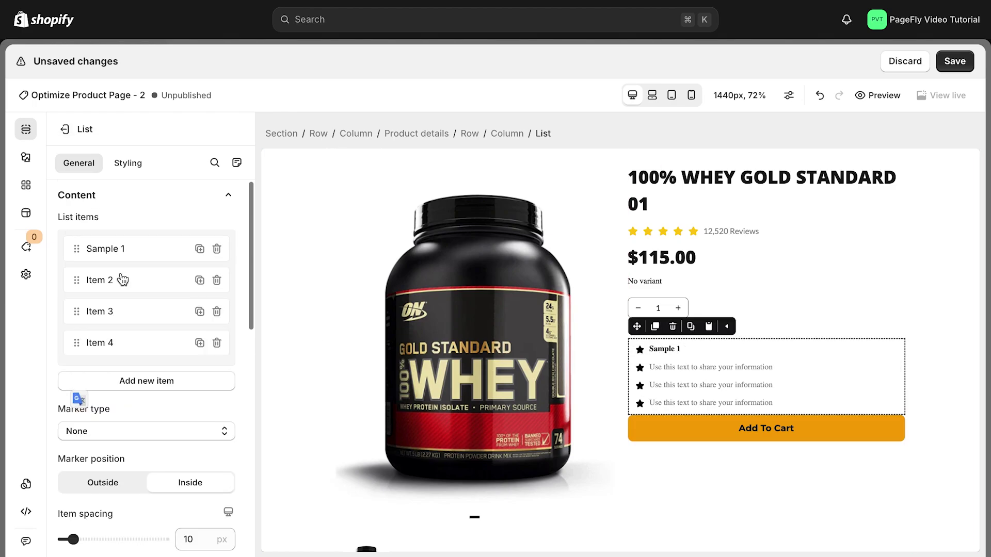
left_click(122, 281)
left_click(76, 360)
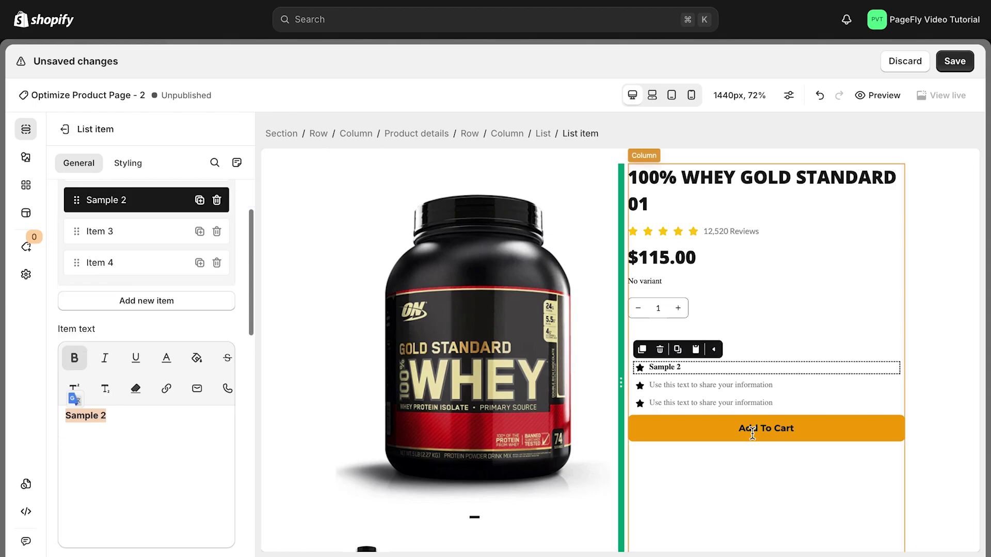
left_click(942, 374)
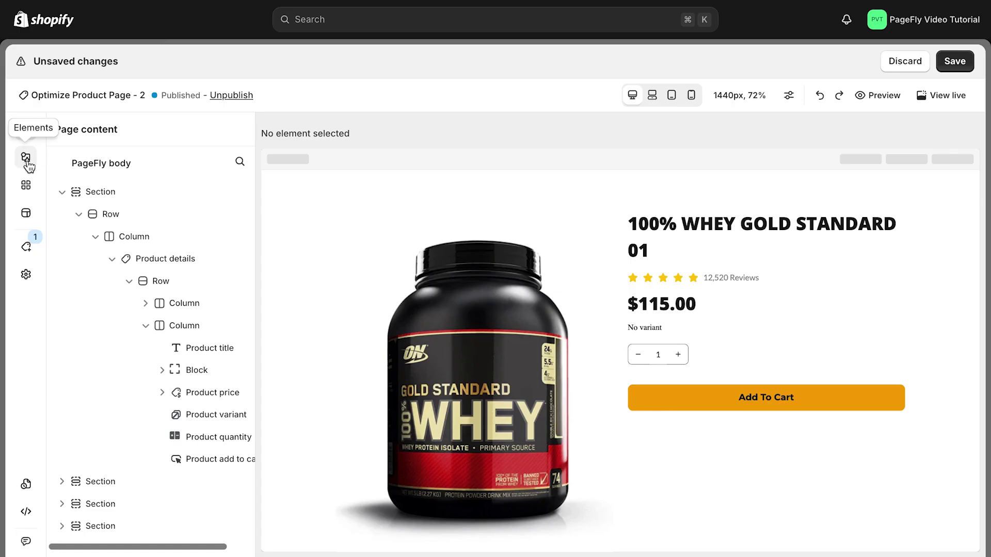
Drag the three-icon Content list layout below the Add To Cart button.
left_click(27, 160)
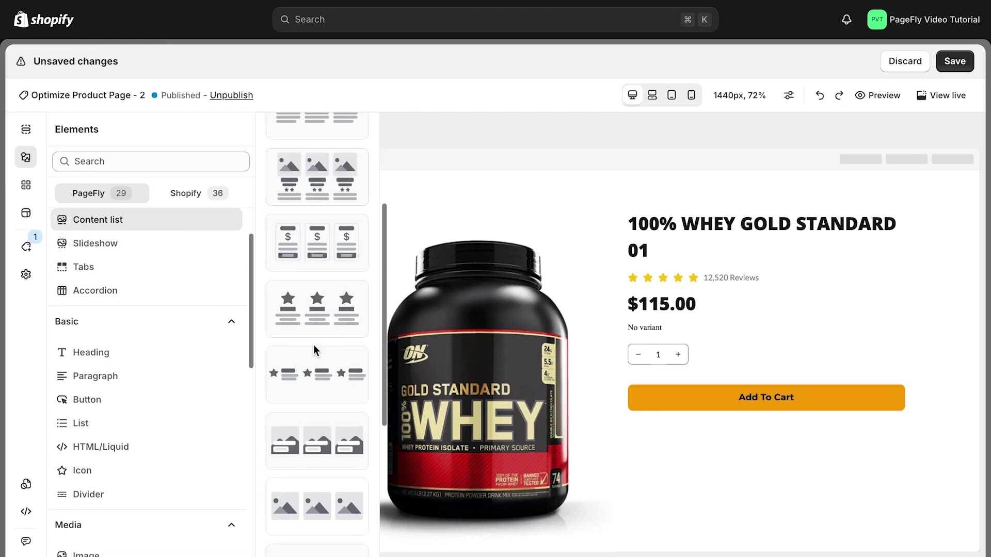
left_click_drag(309, 155, 902, 399)
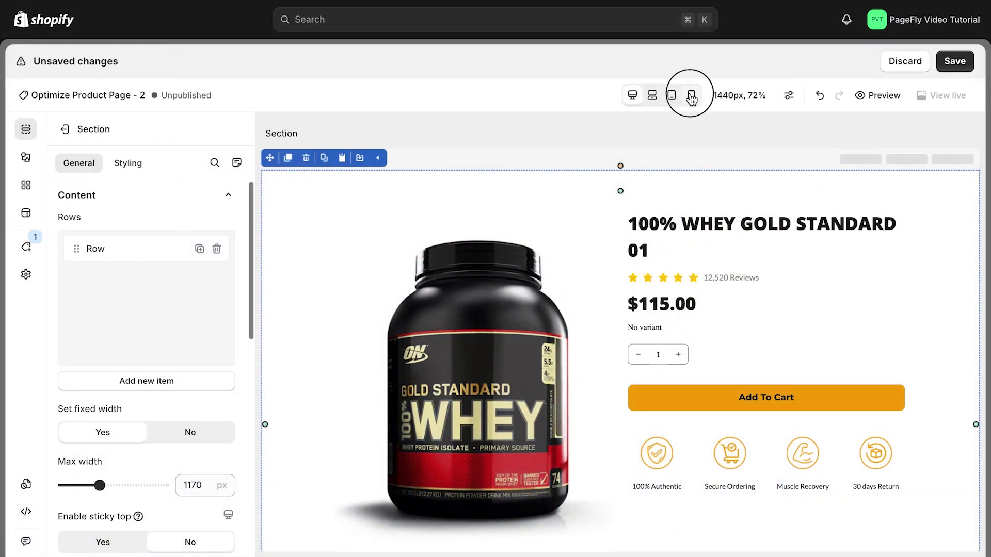
Preview the page at 320px mobile width down to the Other Flavors product grid.
left_click(691, 96)
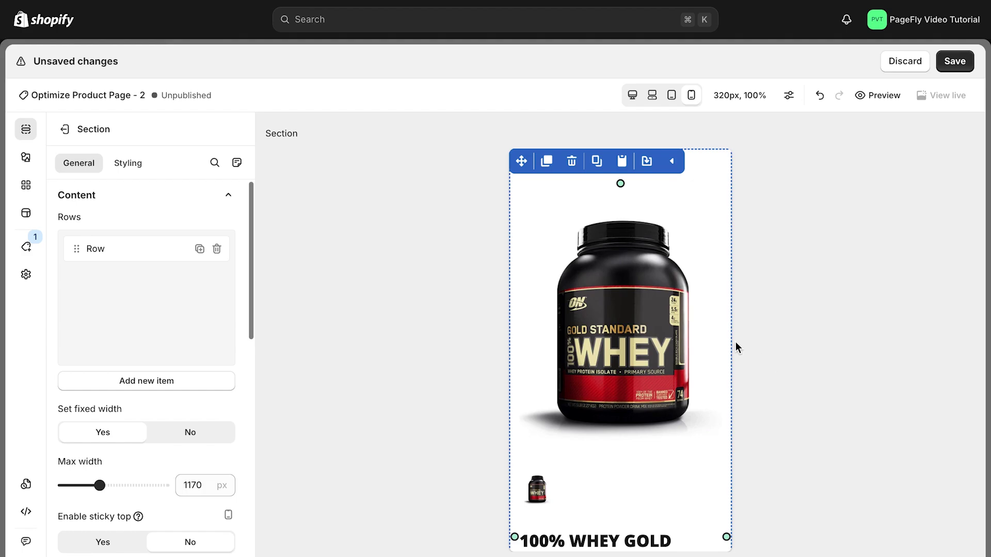
scroll(687, 335, "down", 10)
scroll(688, 341, "down", 20)
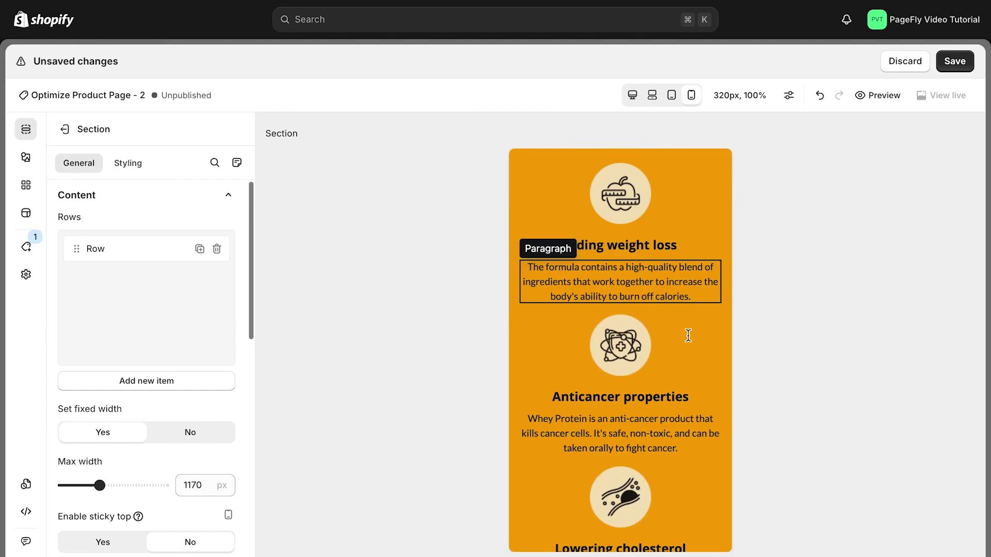
scroll(689, 338, "down", 20)
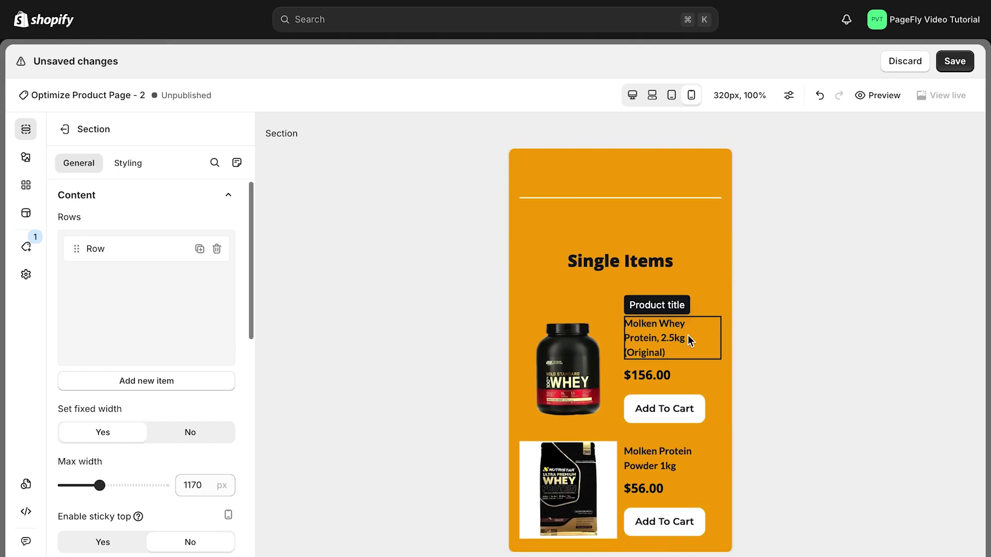
scroll(687, 335, "down", 10)
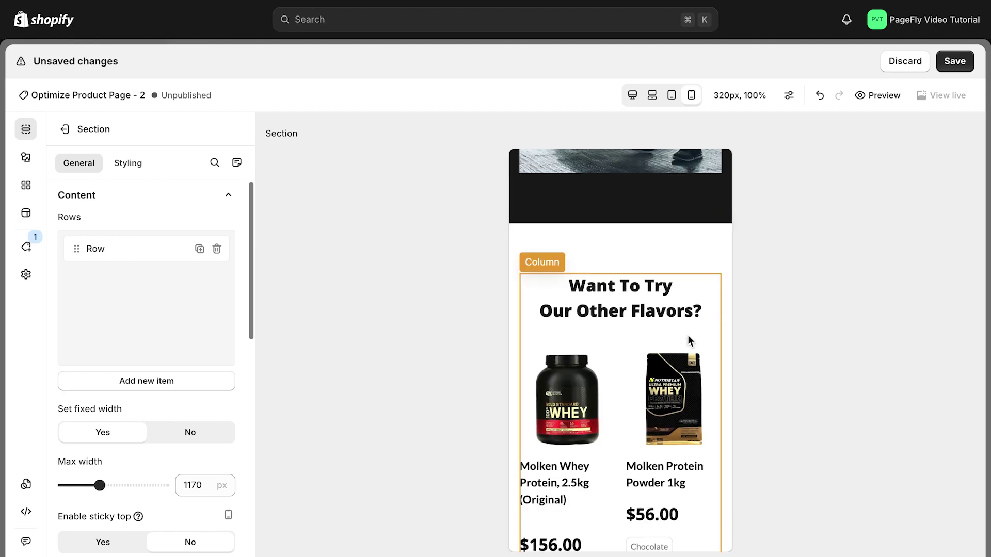
scroll(631, 201, "up", 2)
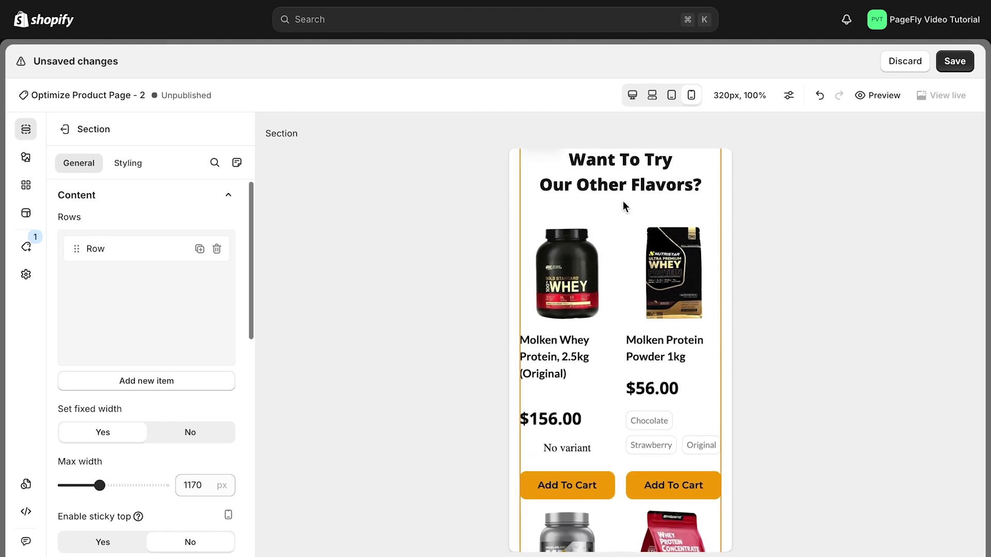
Set the Other Flavors product list to 1 item per row on mobile.
left_click(607, 226)
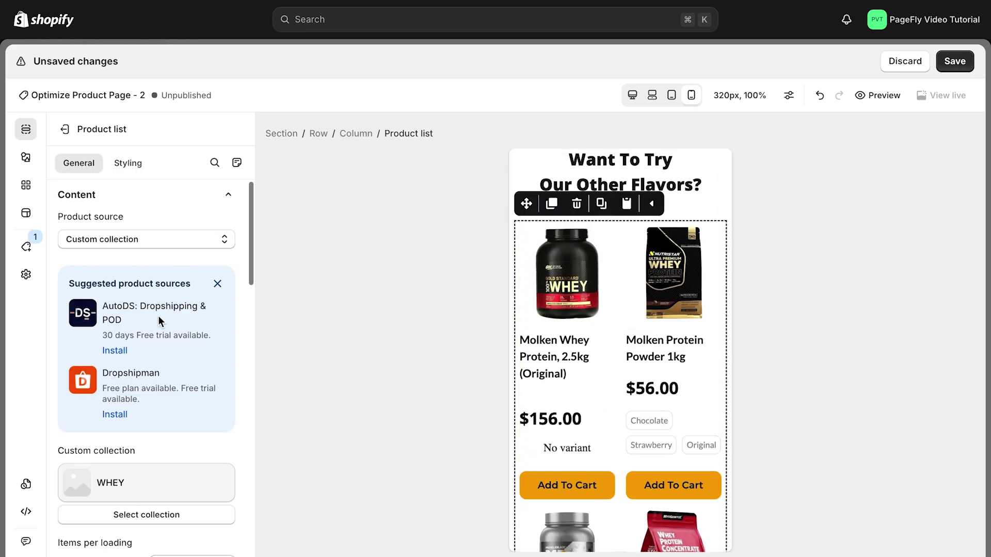
scroll(160, 314, "down", 3)
scroll(162, 317, "down", 3)
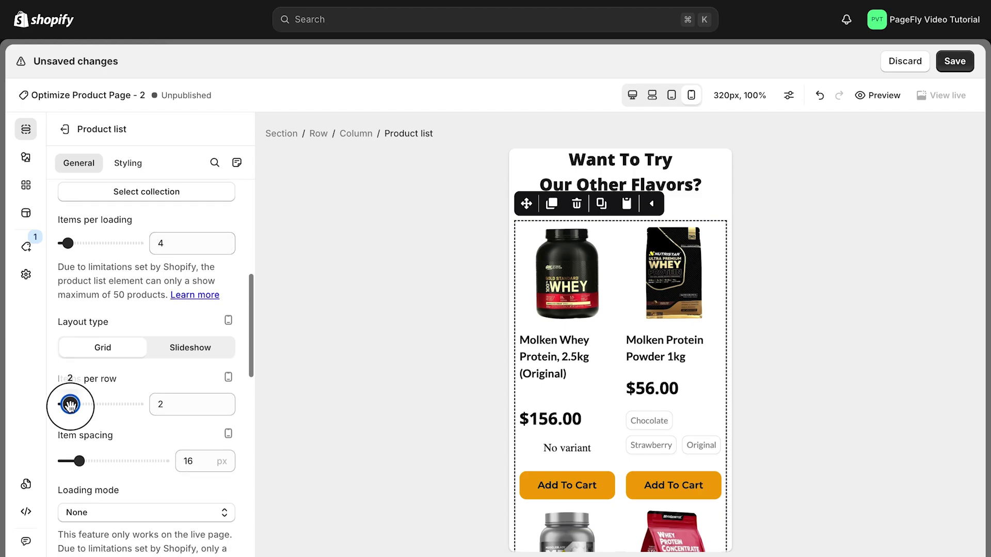
left_click_drag(64, 405, 63, 405)
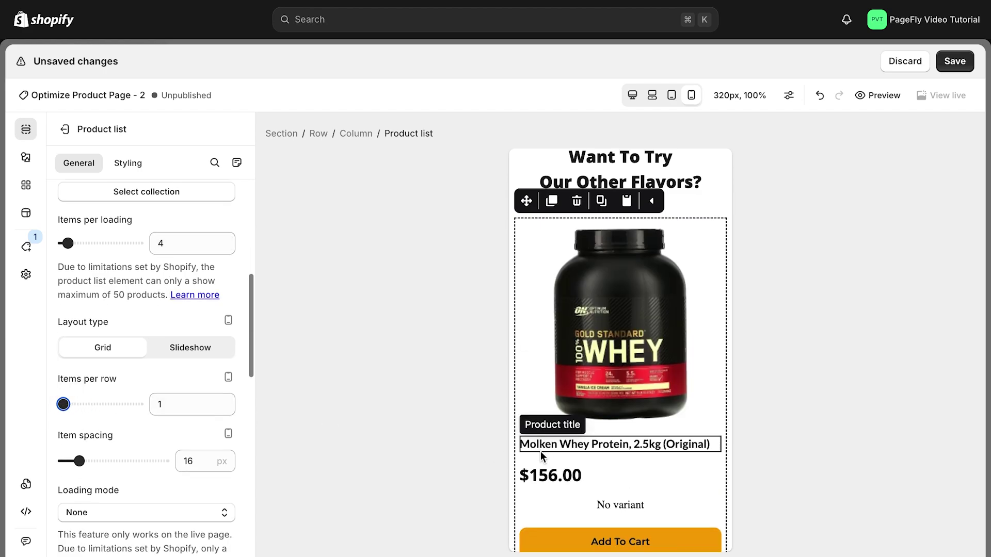
scroll(540, 452, "down", 15)
scroll(540, 451, "down", 5)
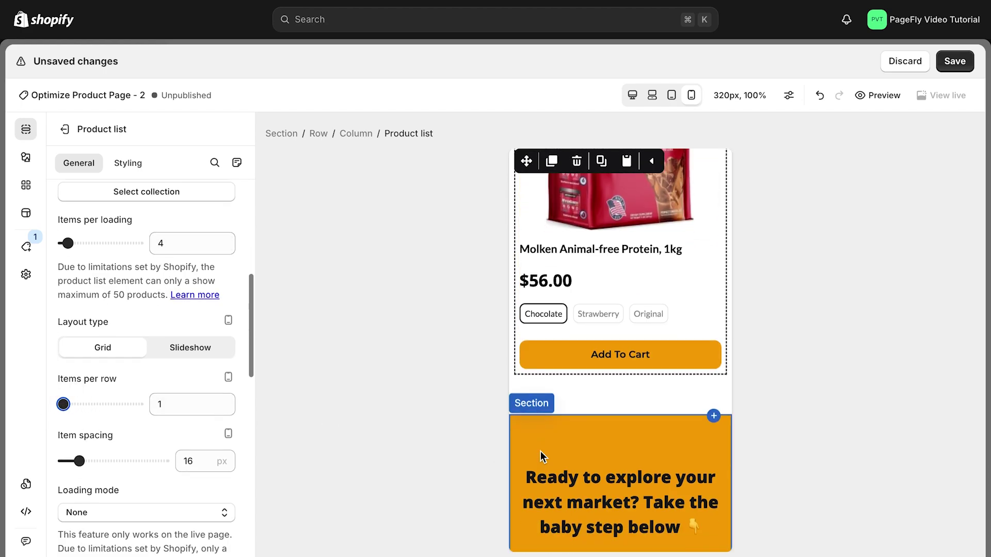
Select the About Whey heading.
left_click(540, 451)
scroll(540, 451, "down", 5)
left_click(711, 286)
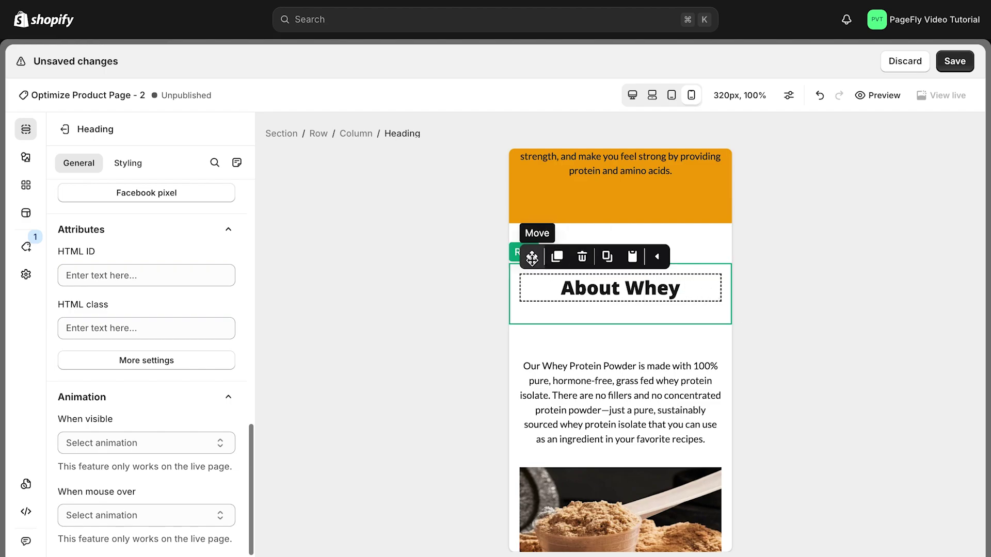
Give the About Whey heading -18 px top and -48 px bottom margins.
left_click(128, 170)
type("-36")
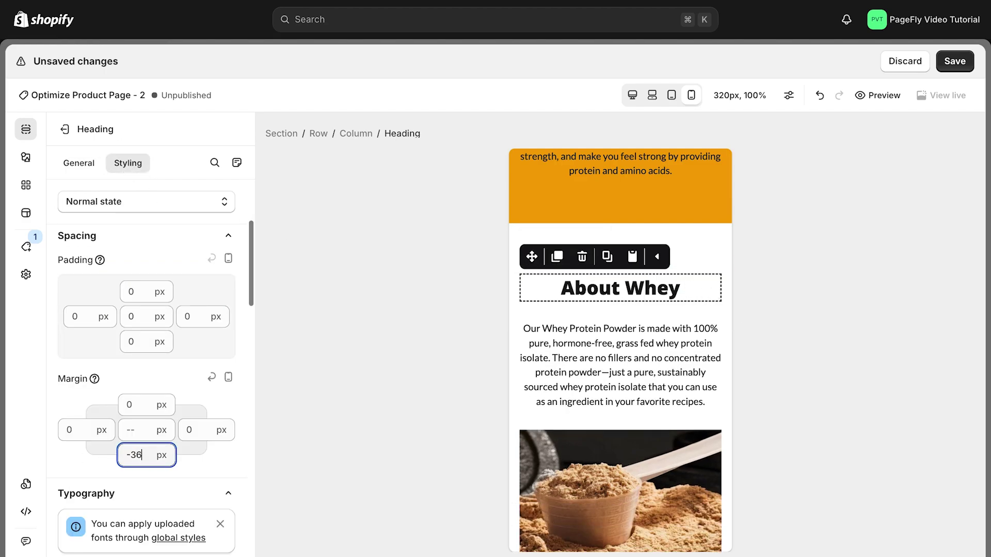
type("-18")
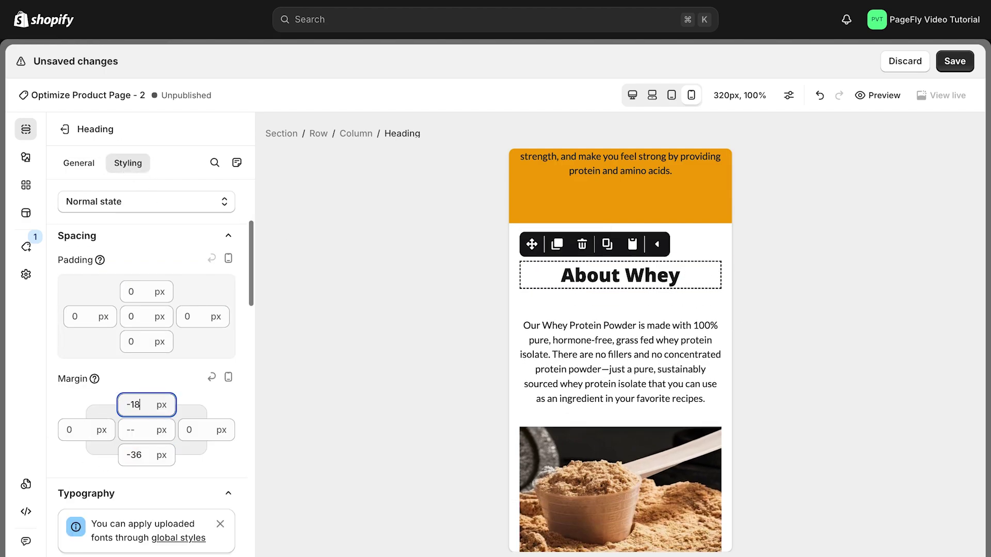
double_click(133, 457)
type("48")
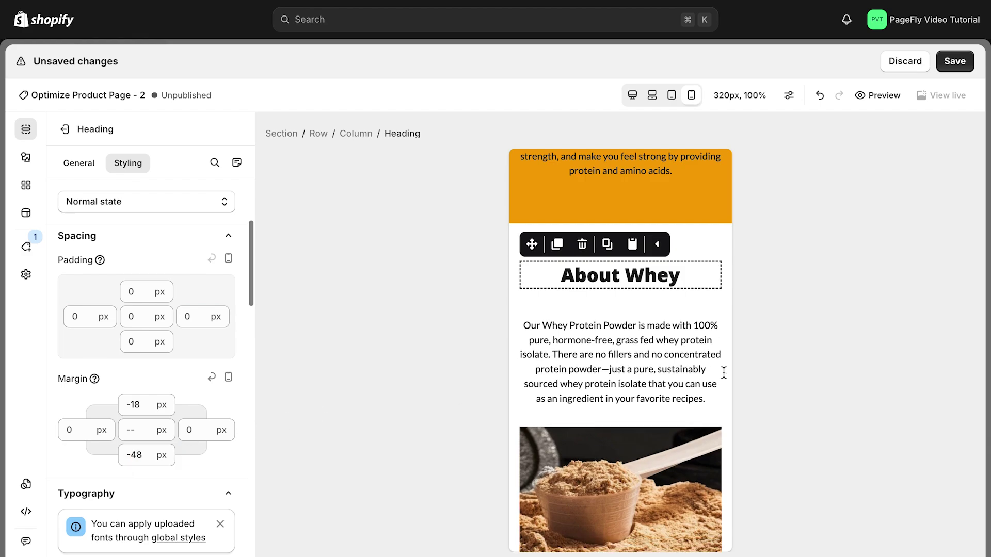
left_click(617, 151)
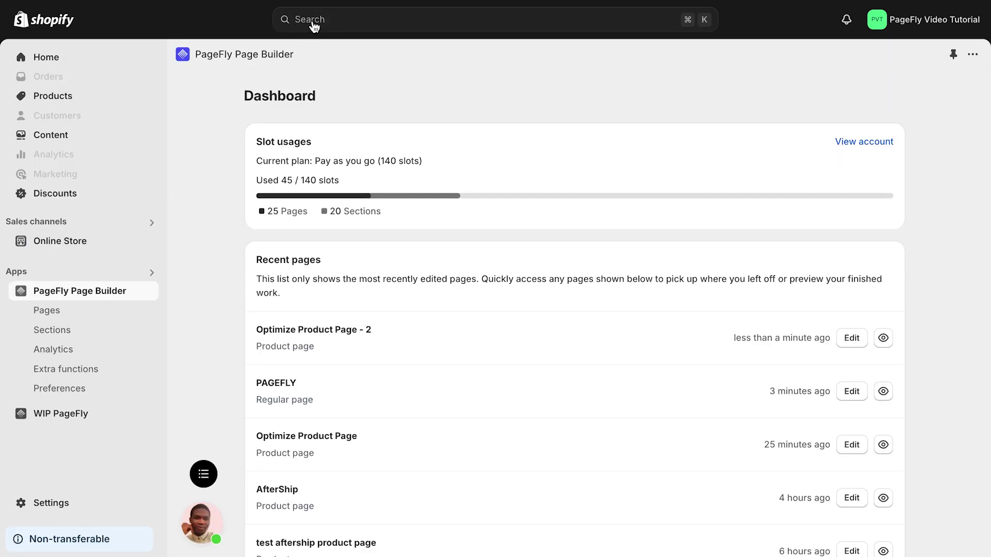
Search for Shoplift, open the app, then go to PageFly's Analytics.
left_click(313, 25)
type("Shoplift")
left_click(314, 72)
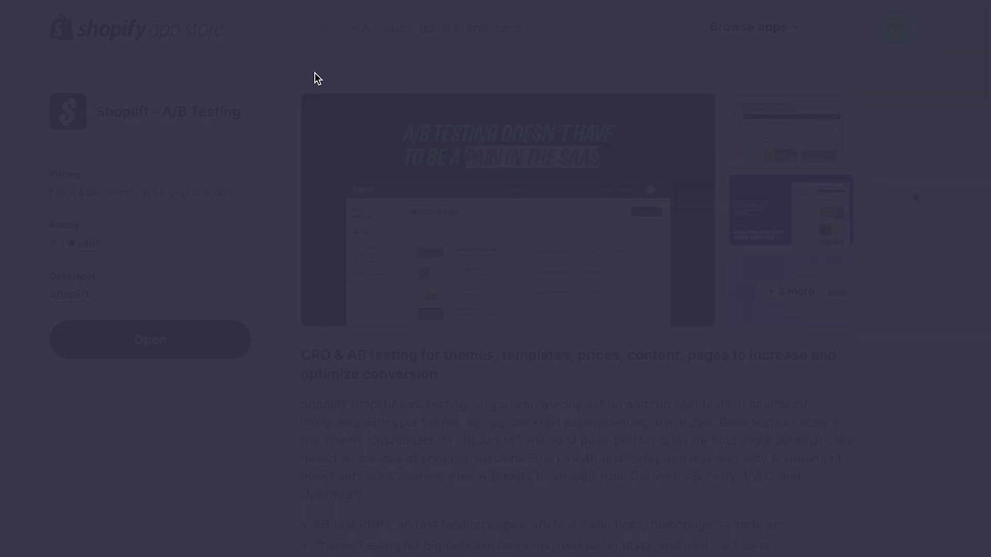
left_click(187, 345)
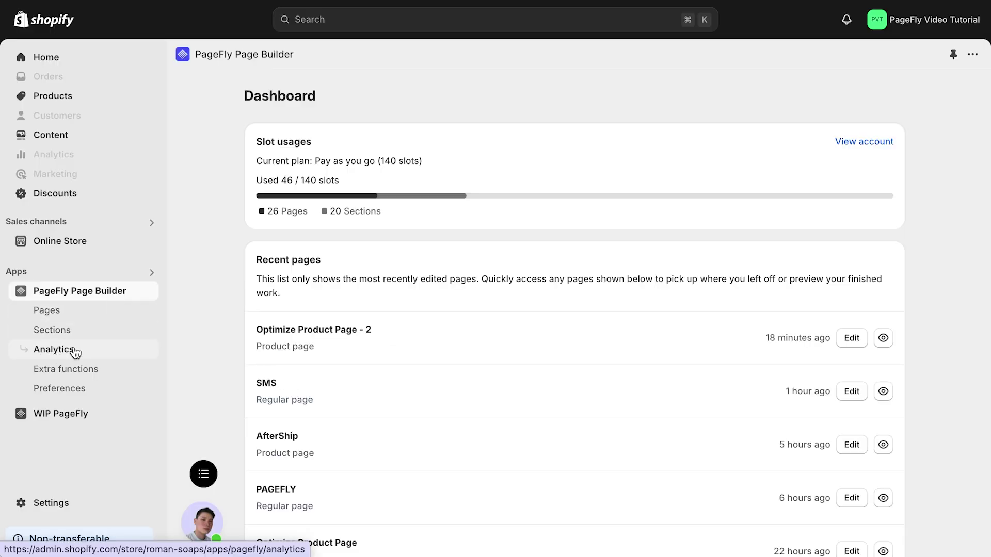
left_click(74, 350)
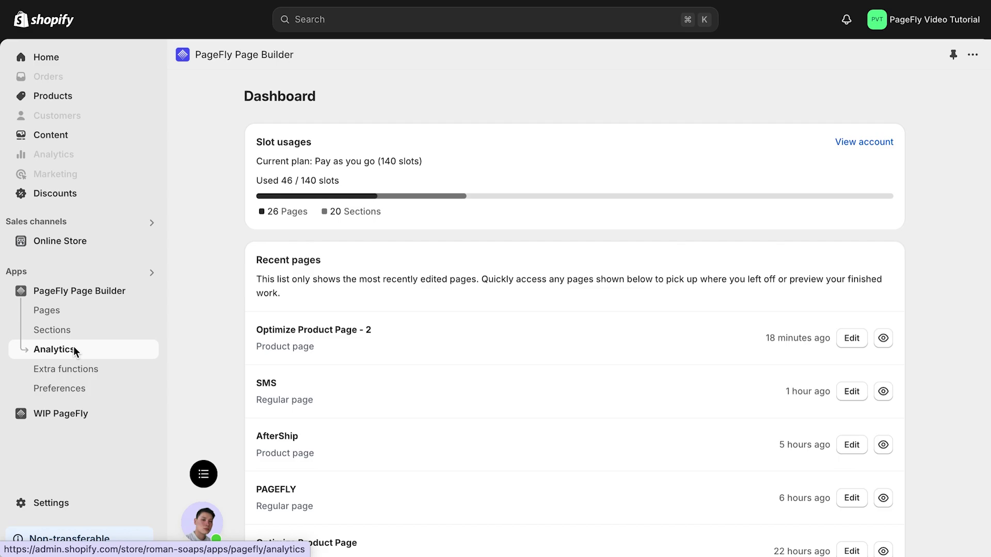